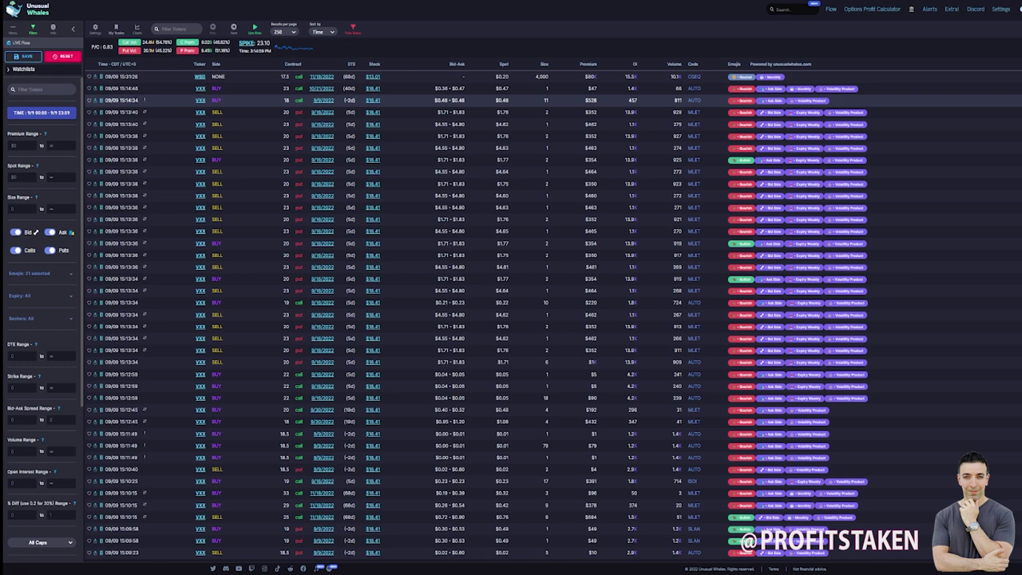
- Open the Live Charting page and load the chart for AMD
left_click(14, 30)
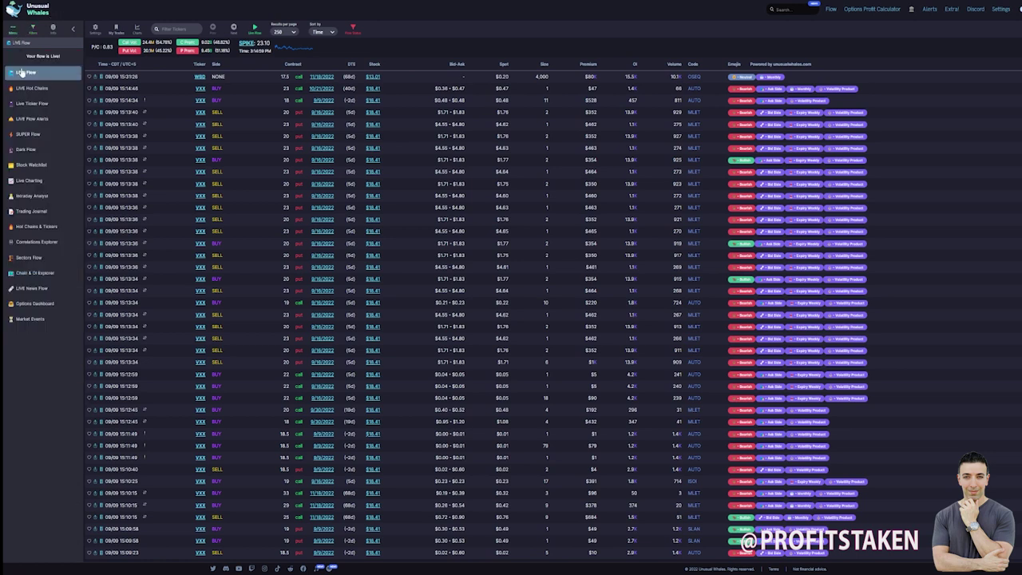
left_click(34, 181)
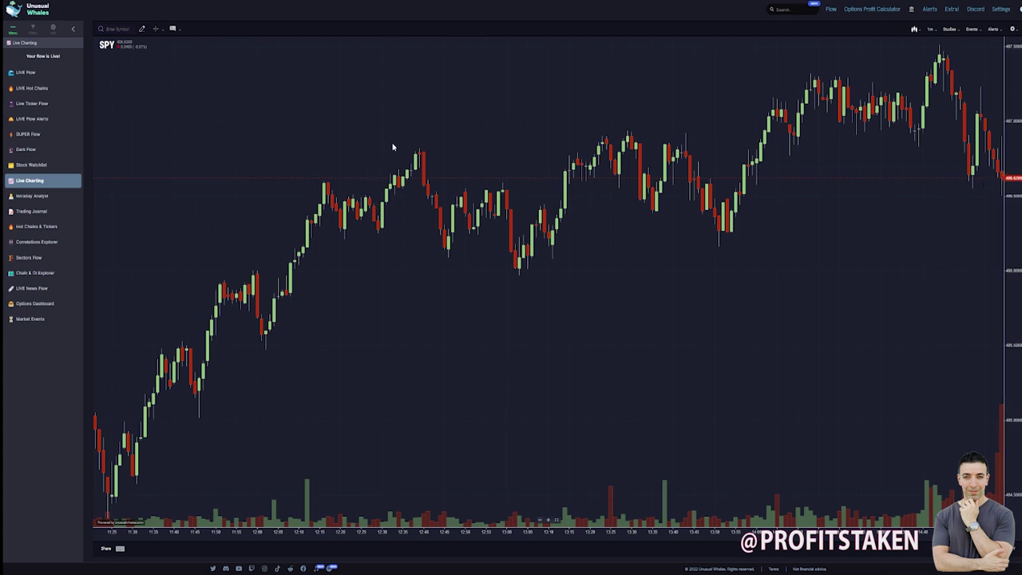
left_click(116, 29)
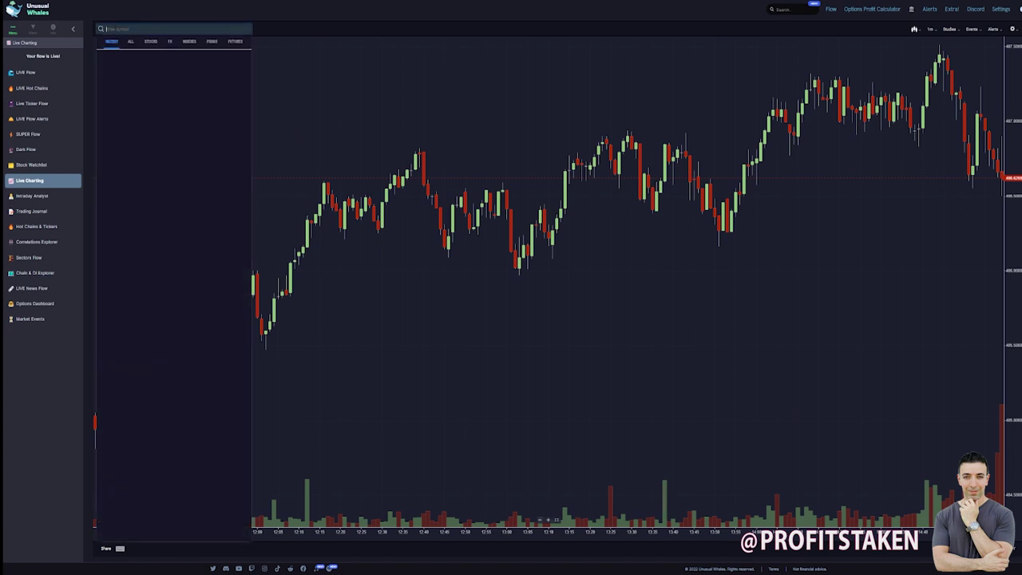
type("amd")
left_click(112, 44)
key("Return")
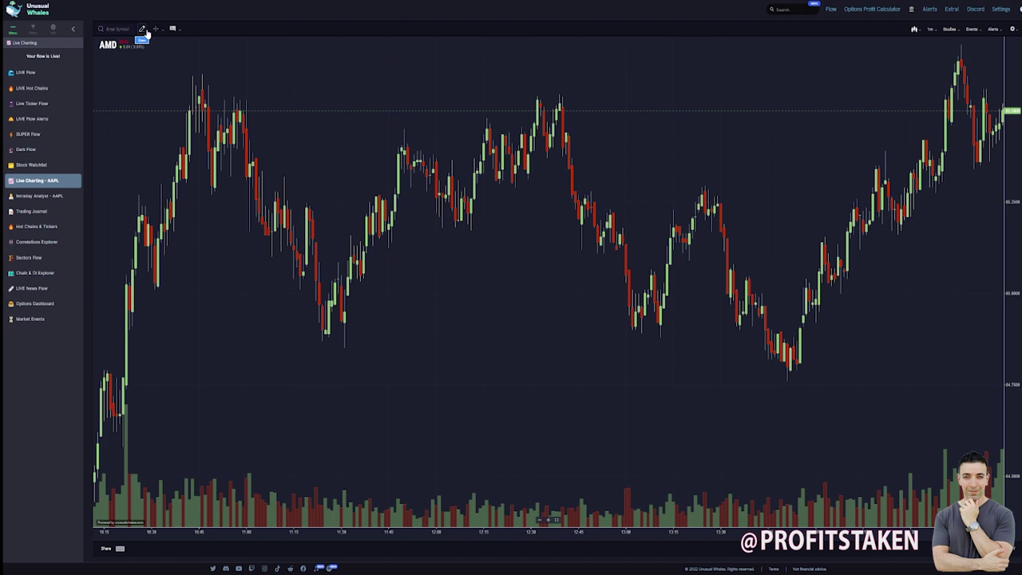
- Show the drawing tools and place a callout reading "Test" above the price decline around 11:00
left_click(142, 30)
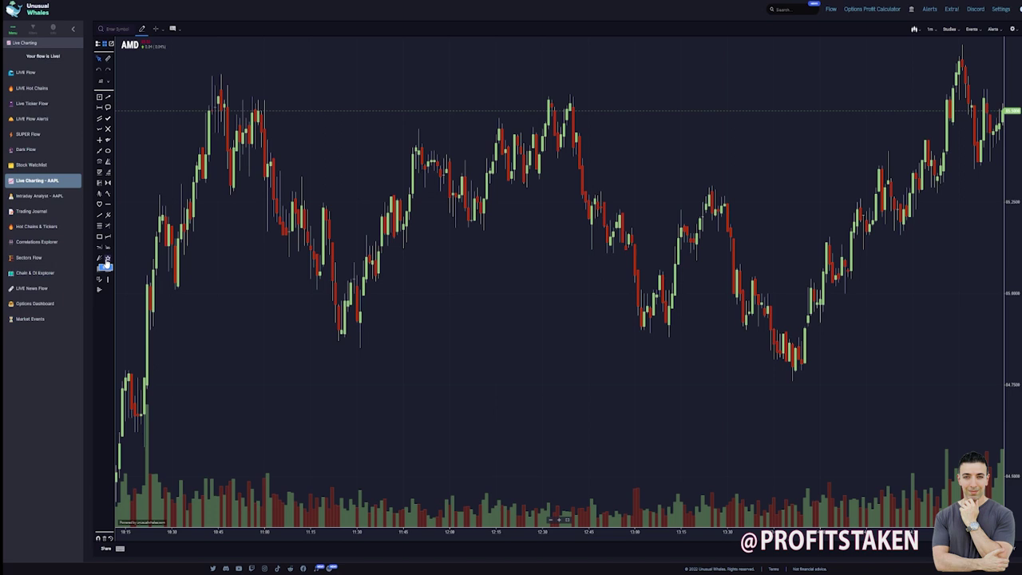
left_click(106, 113)
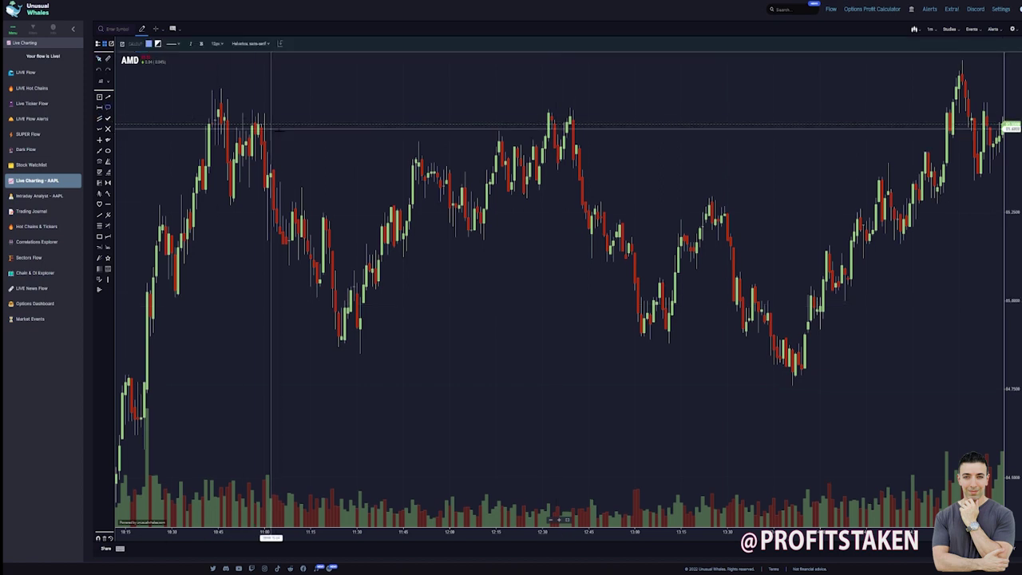
left_click(286, 102)
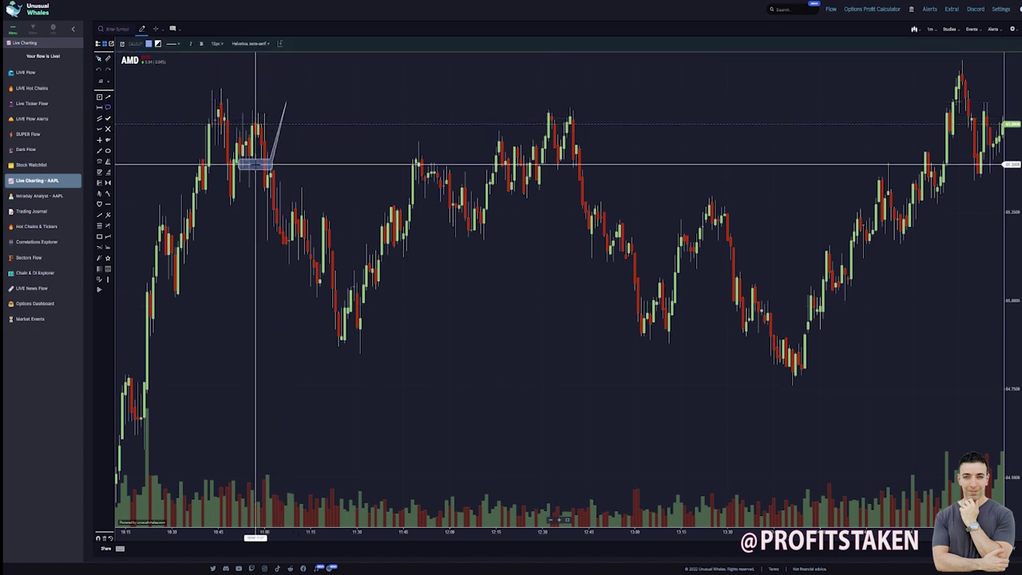
left_click(339, 75)
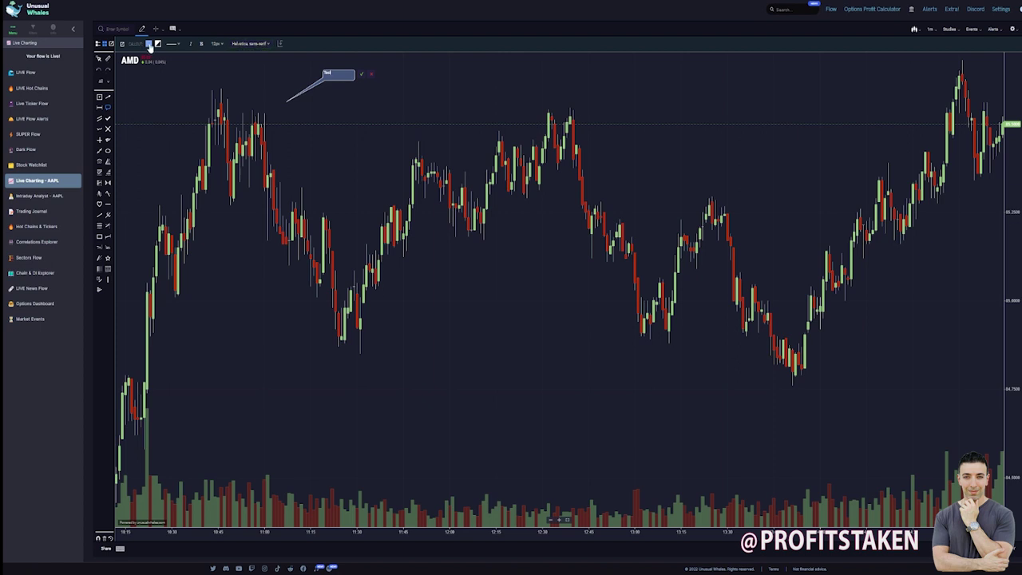
left_click(360, 74)
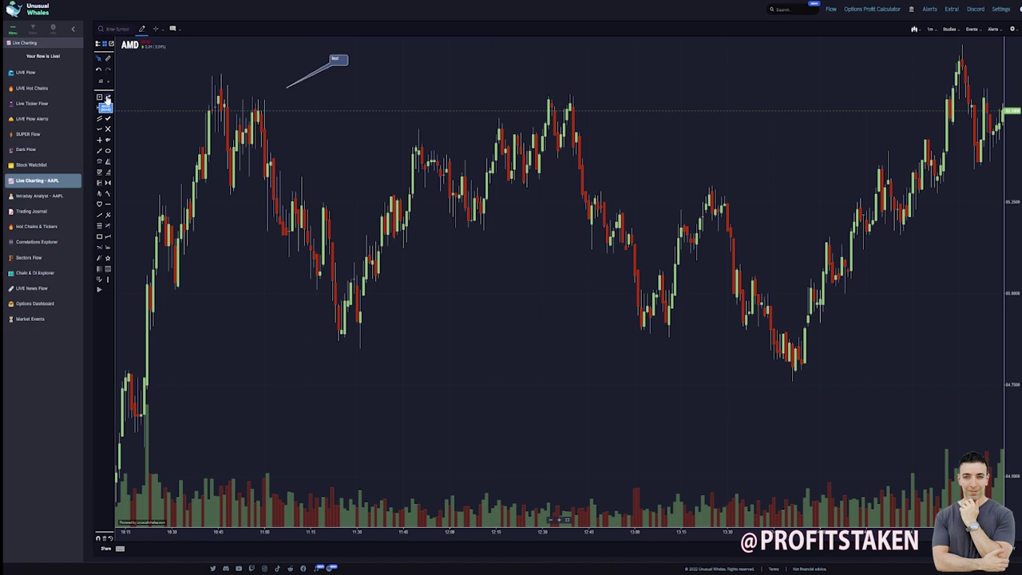
- Draw an upward arrow on the chart and move it just beneath the price low between 11:15 and 11:30
left_click(107, 99)
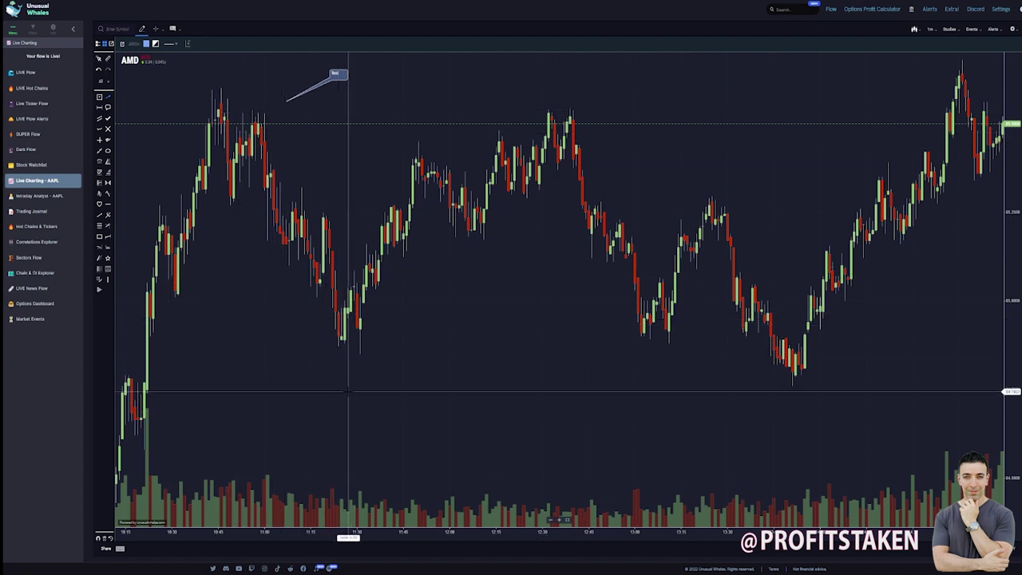
left_click(336, 462)
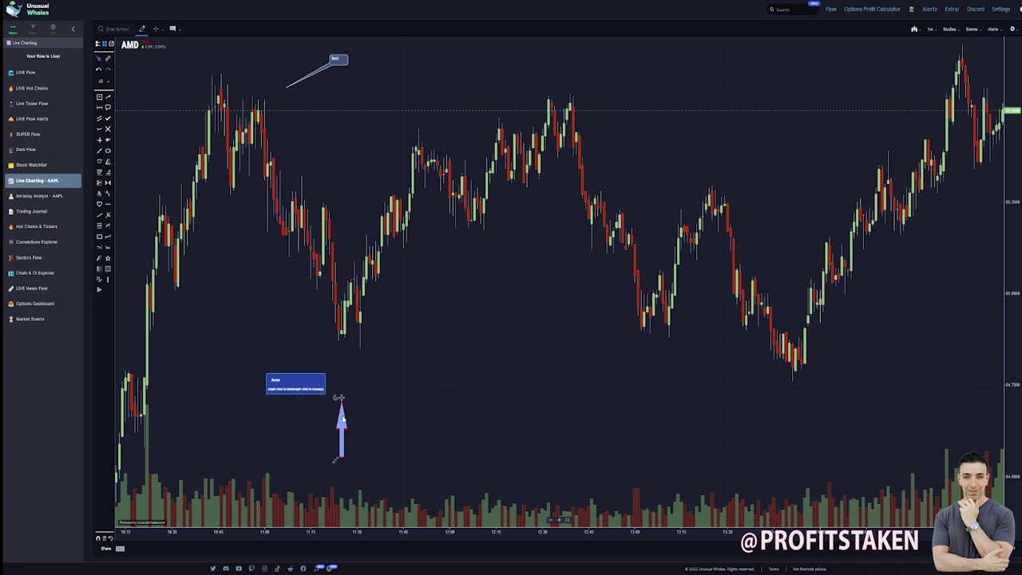
left_click_drag(342, 417, 342, 361)
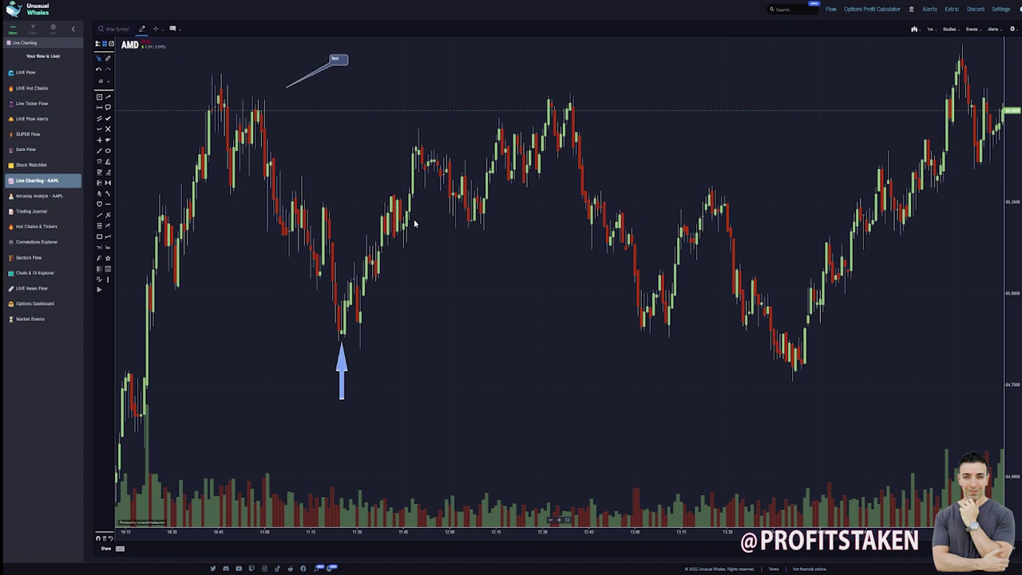
- Show the heads-up display with price details on the AMD chart
left_click(157, 32)
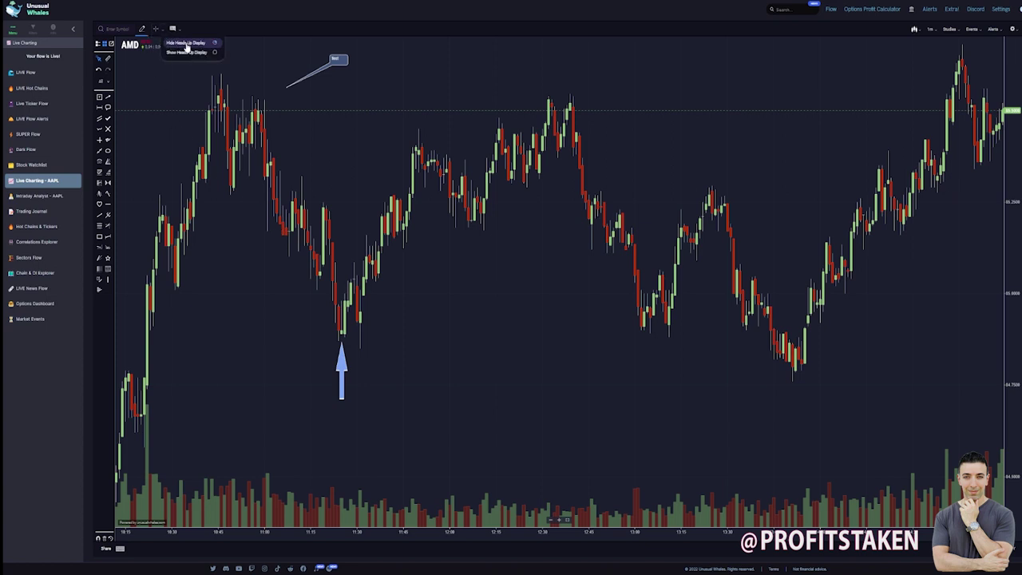
left_click(182, 56)
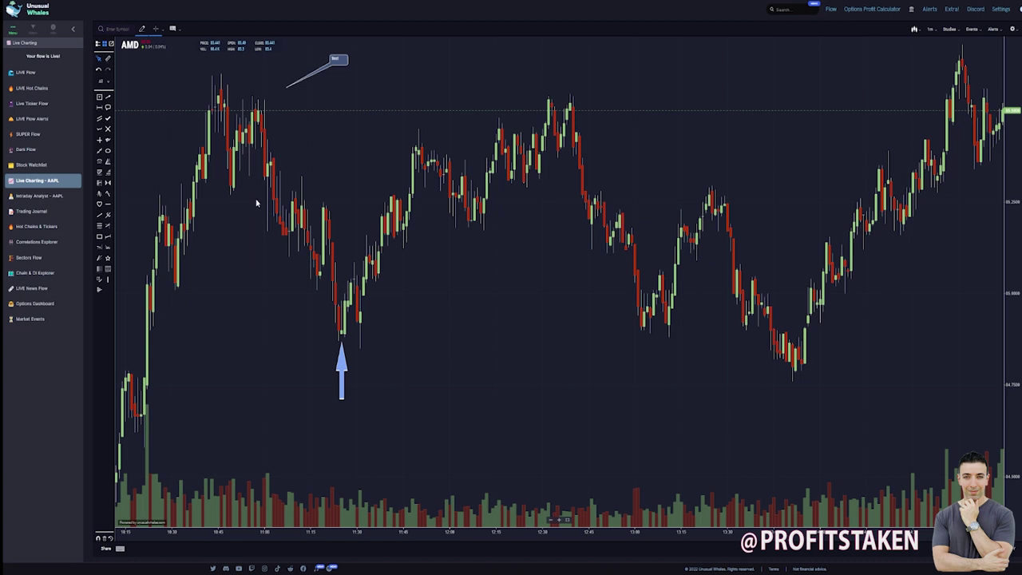
- Turn on the chart's info display, review its dynamic callout and tooltip options, and turn it off again
left_click(174, 30)
left_click(179, 30)
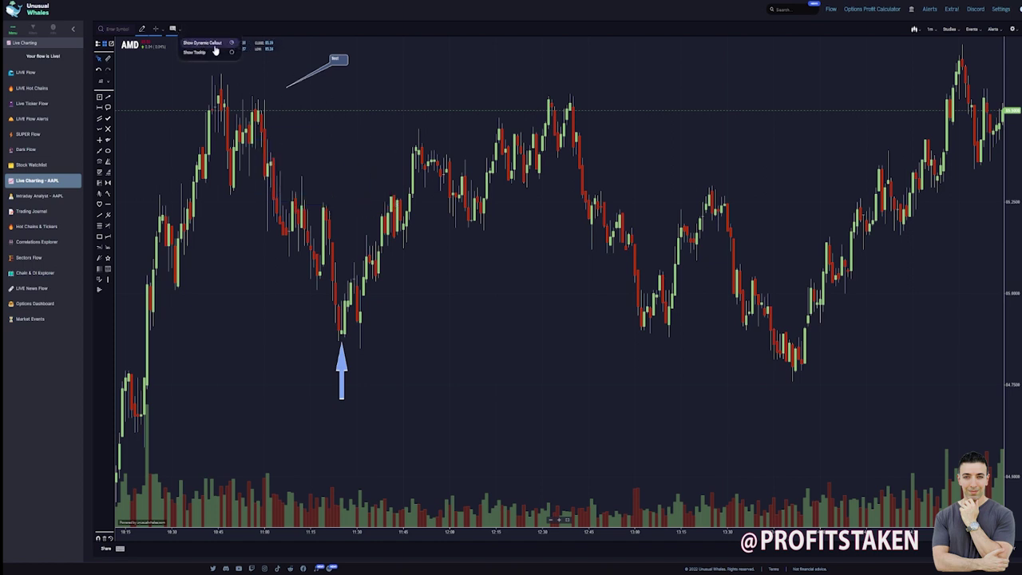
left_click(172, 32)
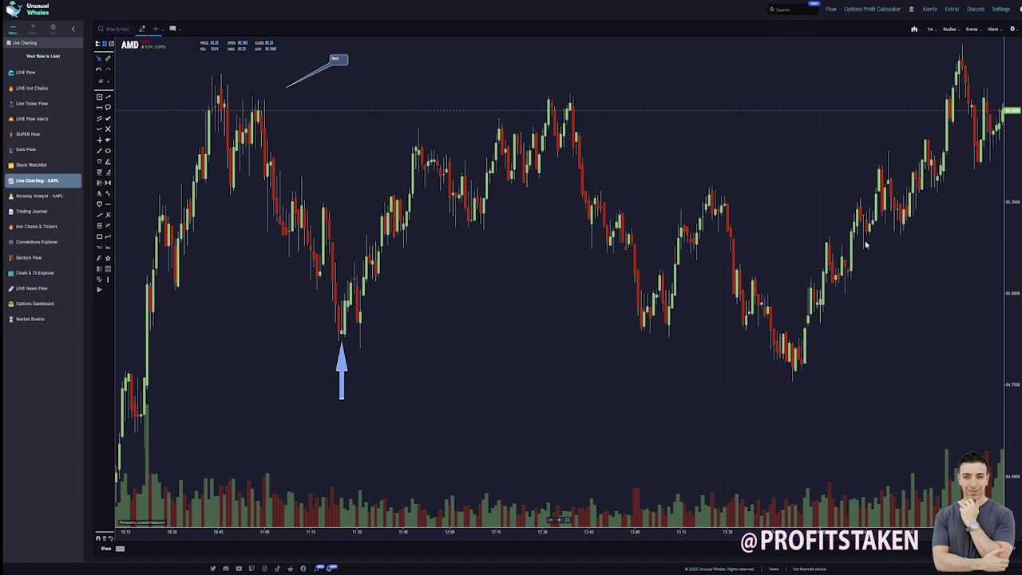
- Try the Bar, Colored Bar and Line chart types on the AMD chart
left_click(919, 31)
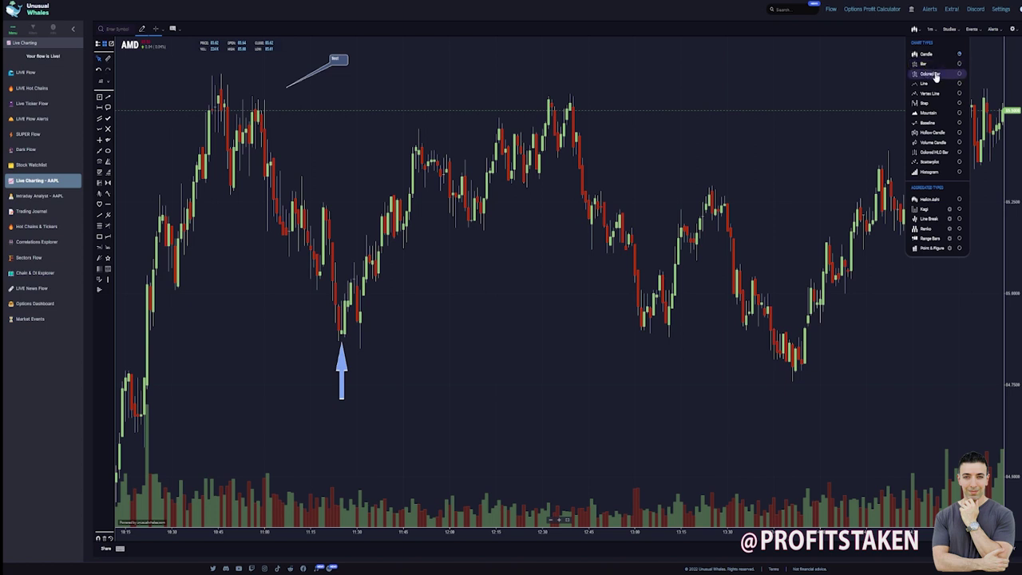
left_click(927, 64)
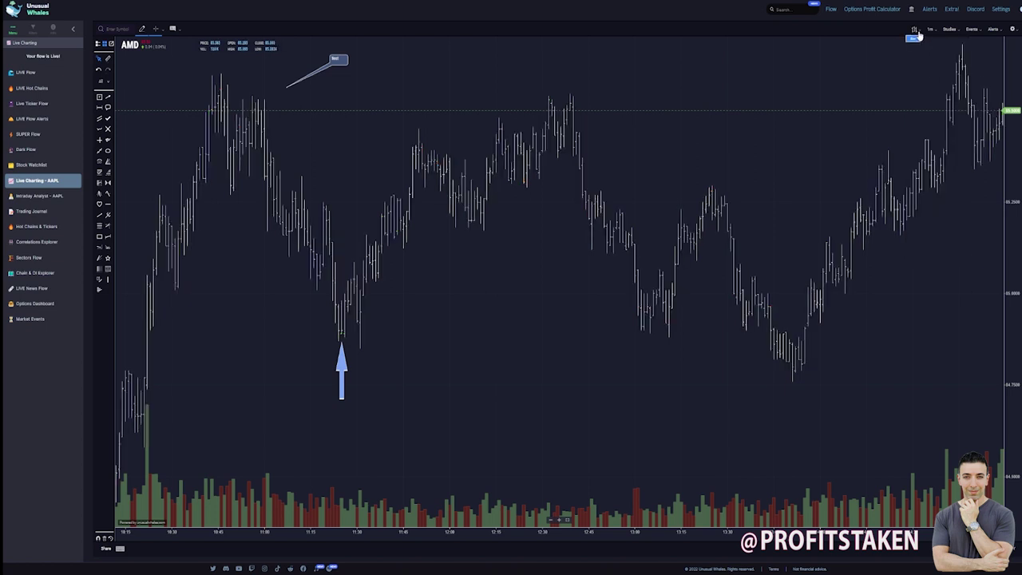
left_click(916, 30)
left_click(931, 75)
left_click(916, 29)
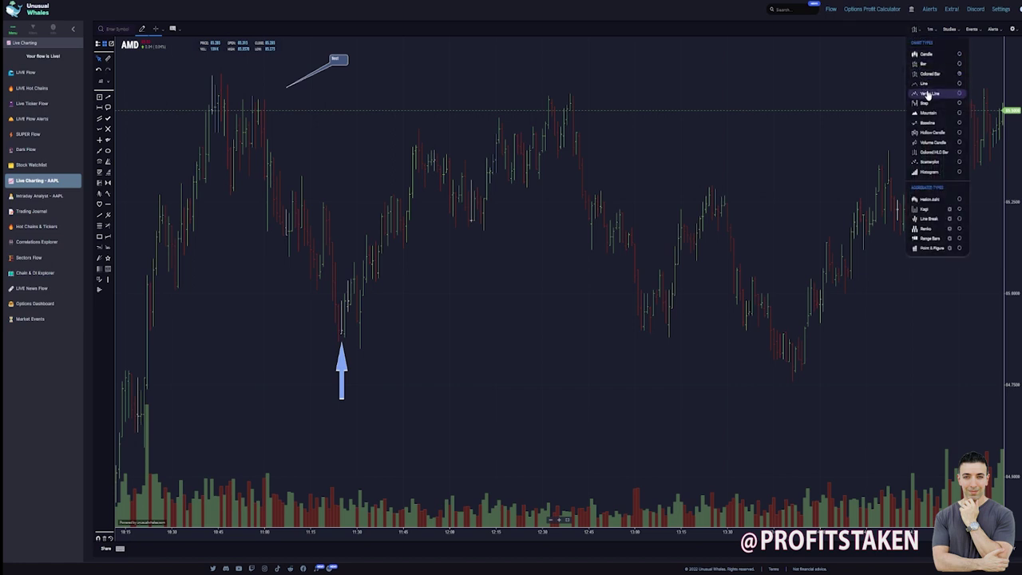
left_click(924, 84)
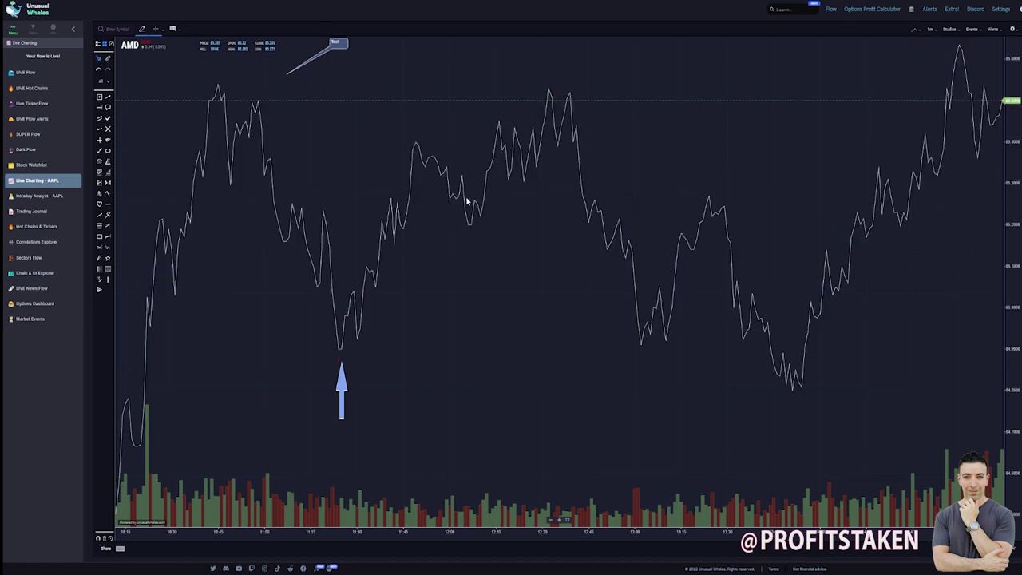
- Try the aggregated Heikin Ashi and Kagi chart types on the AMD chart
left_click(915, 29)
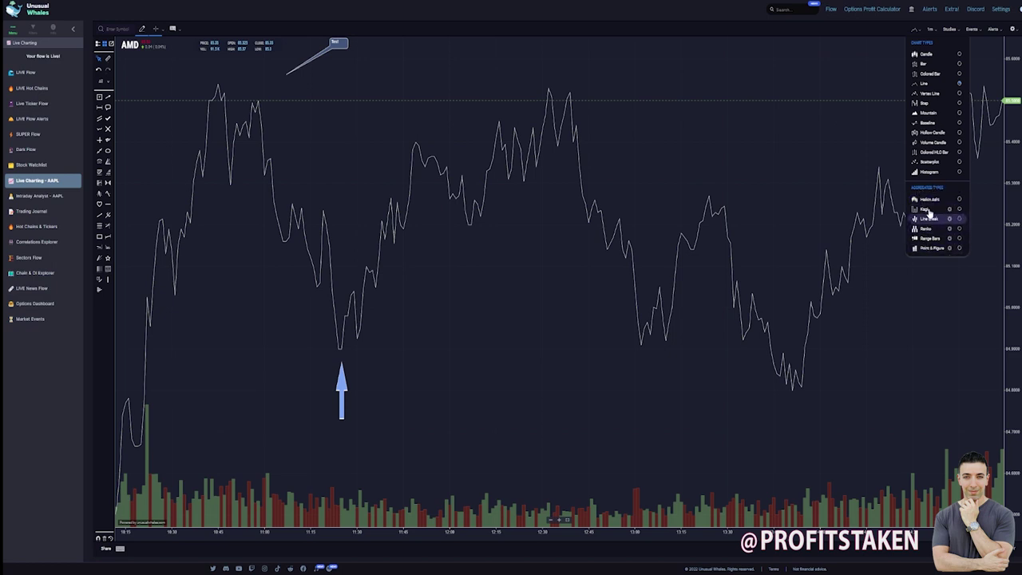
left_click(931, 200)
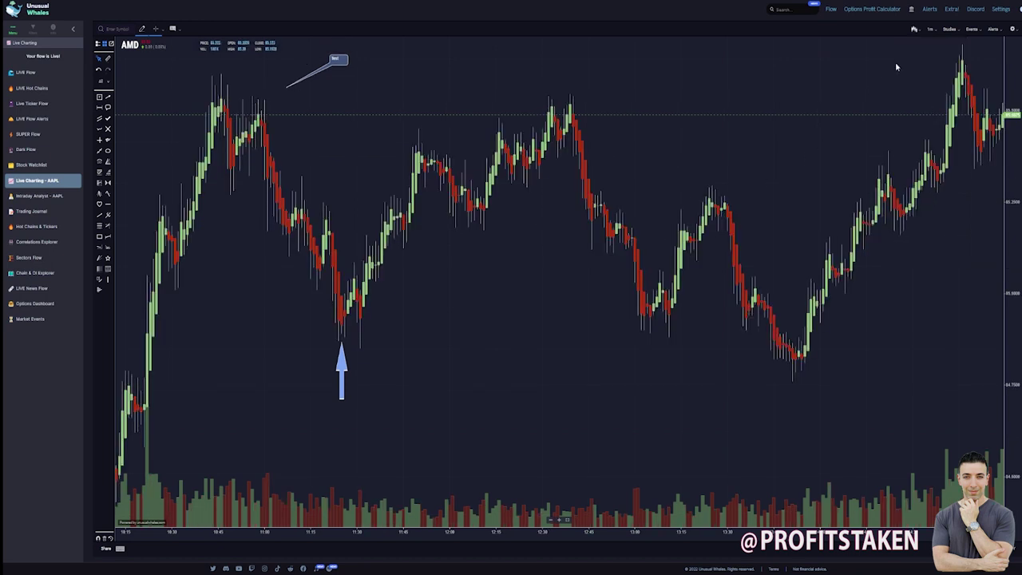
left_click(915, 30)
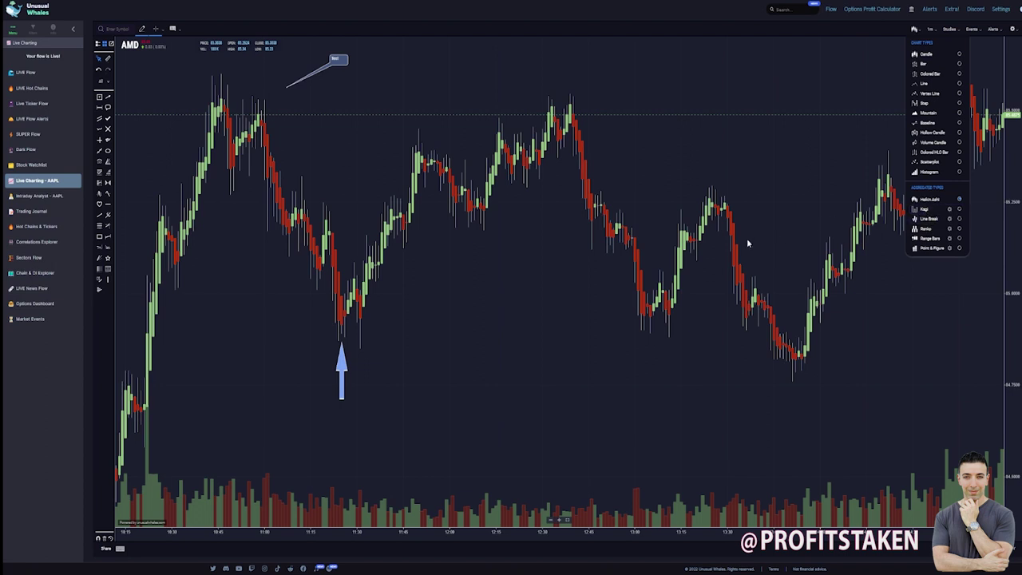
left_click(942, 209)
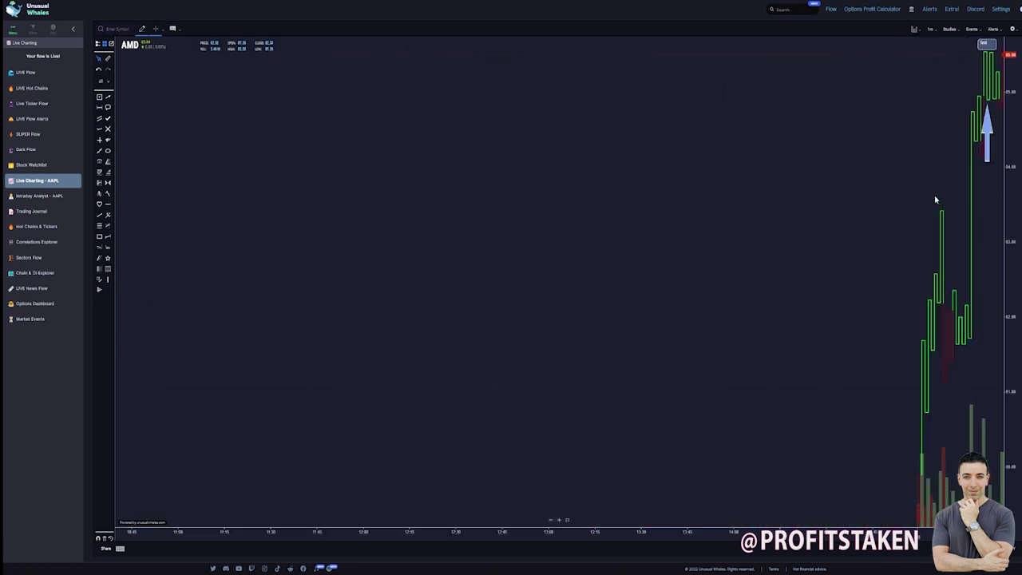
- Set the AMD chart back to the Candle type and review the remaining chart types
left_click(915, 30)
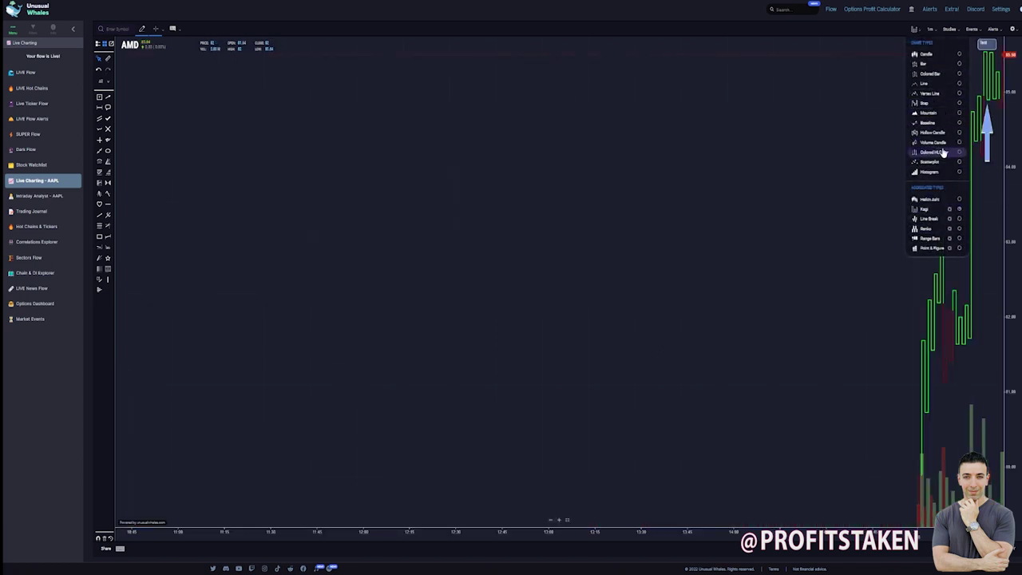
left_click(928, 55)
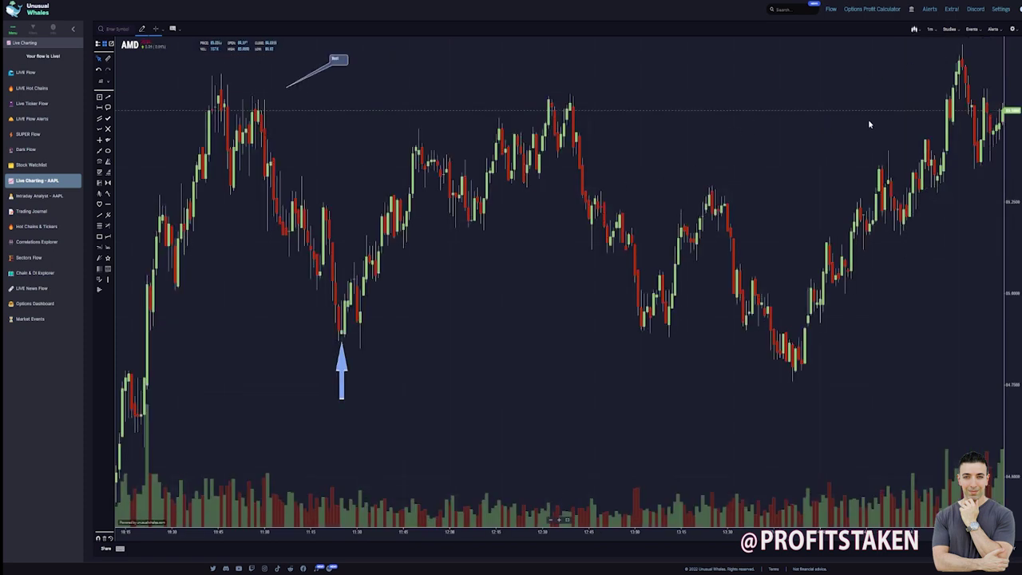
left_click(916, 30)
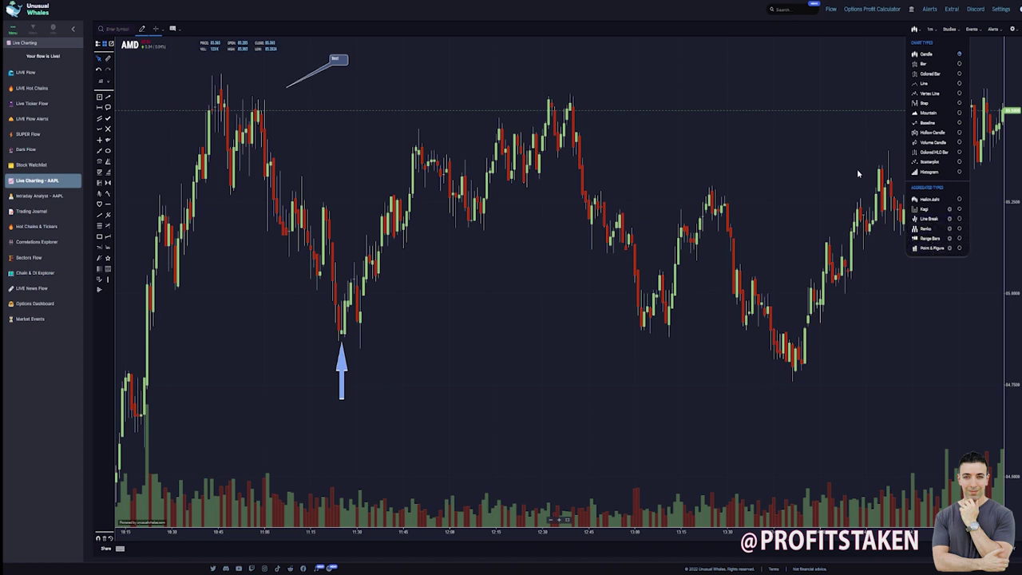
left_click(647, 11)
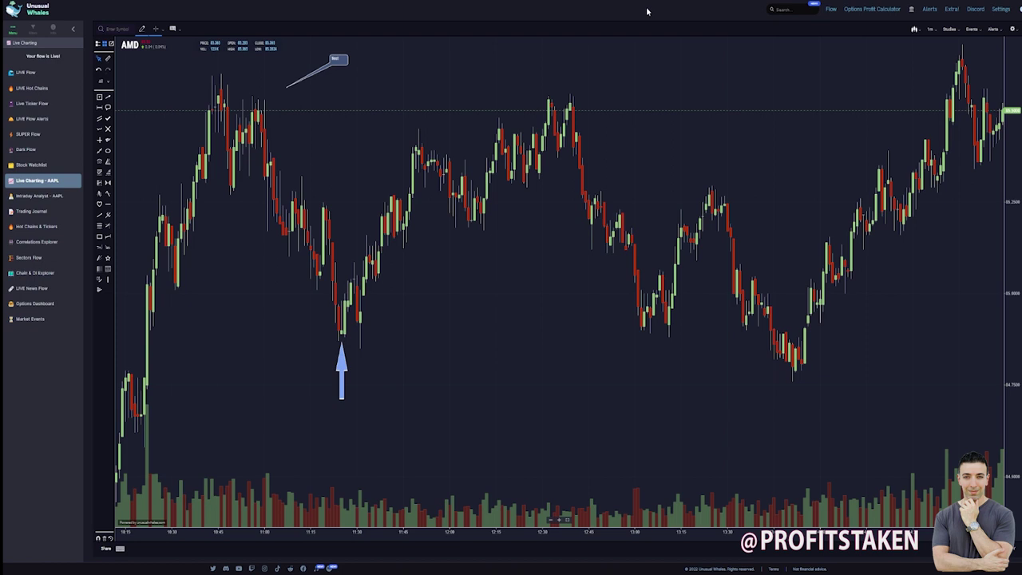
- Try the 2-minute and 1-day intervals on the AMD chart and return it to 1 minute
left_click(931, 32)
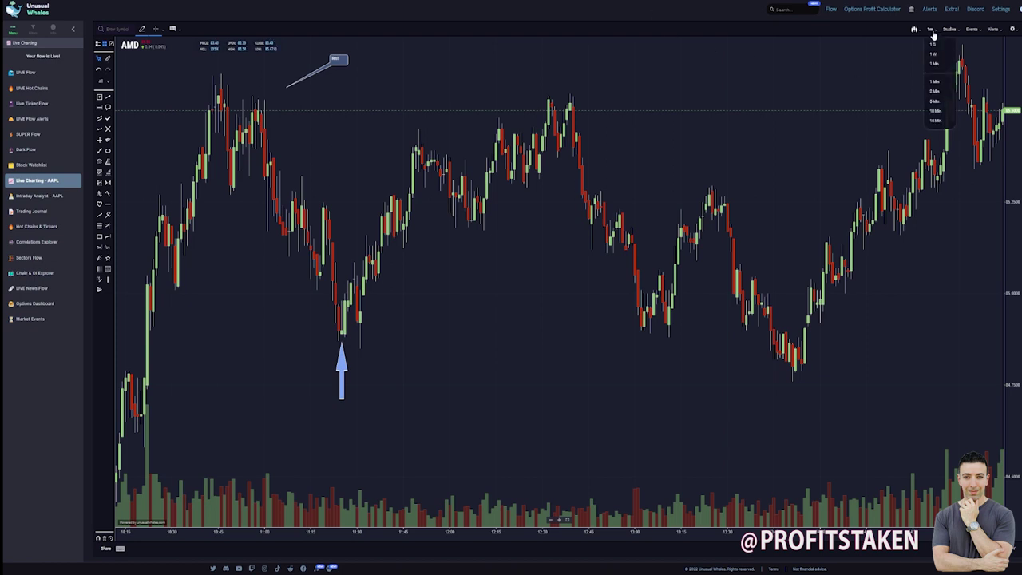
left_click(941, 91)
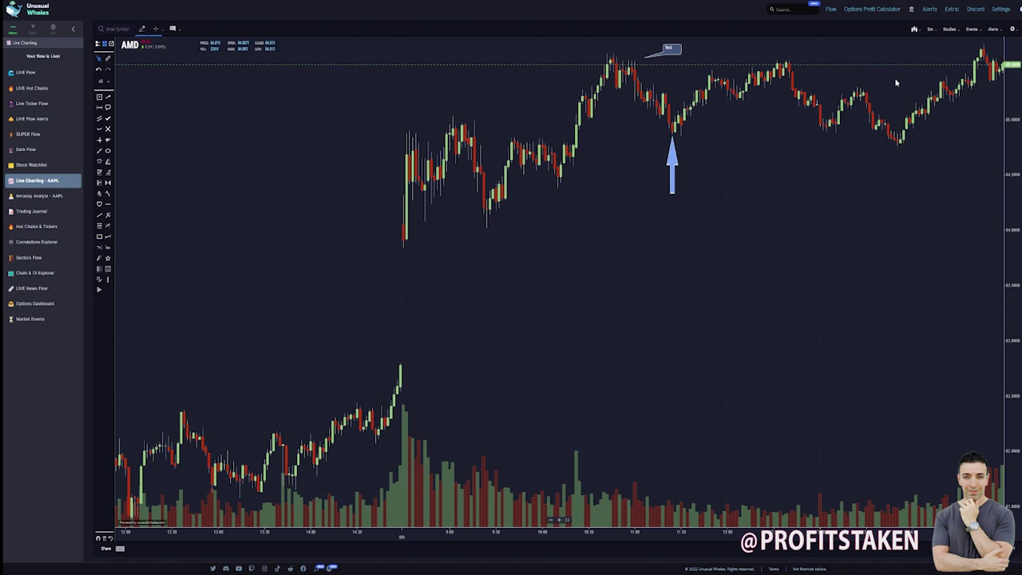
left_click(931, 29)
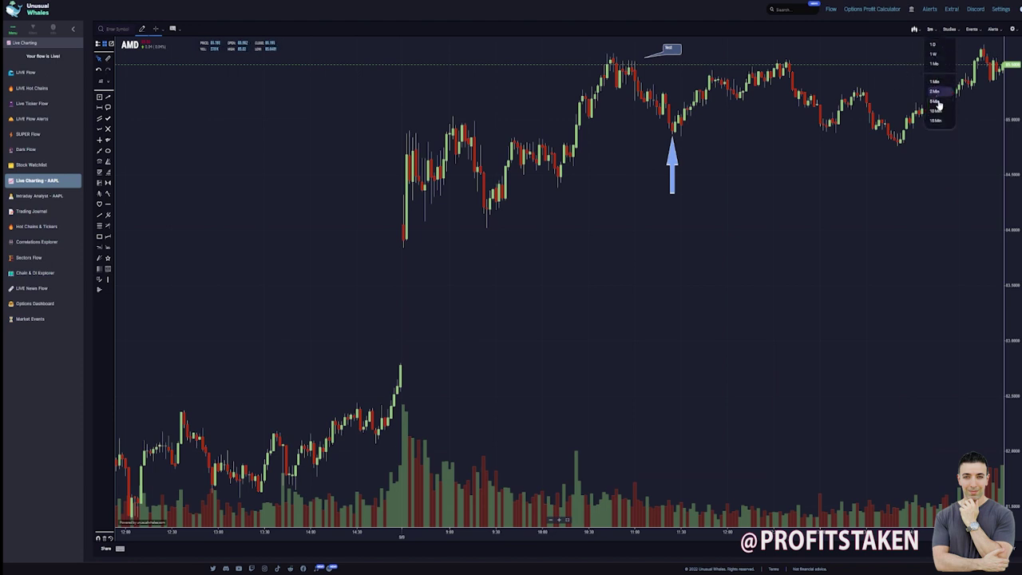
left_click(935, 44)
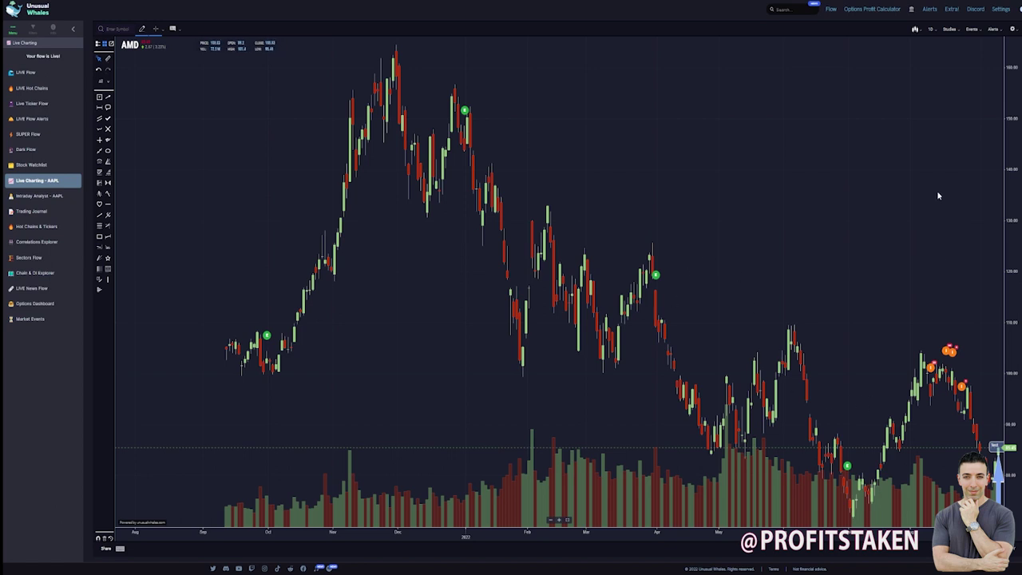
left_click(933, 30)
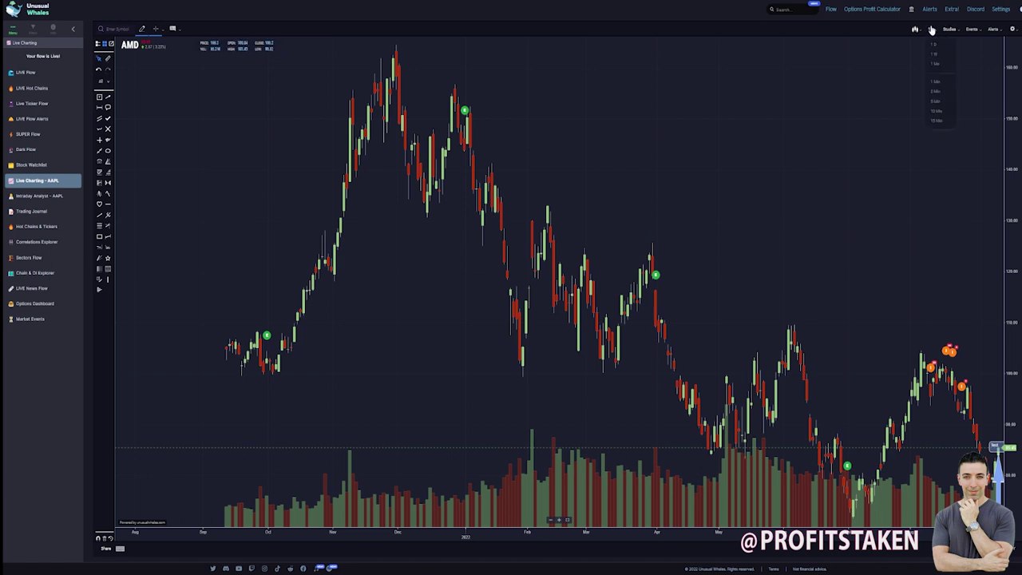
left_click(936, 81)
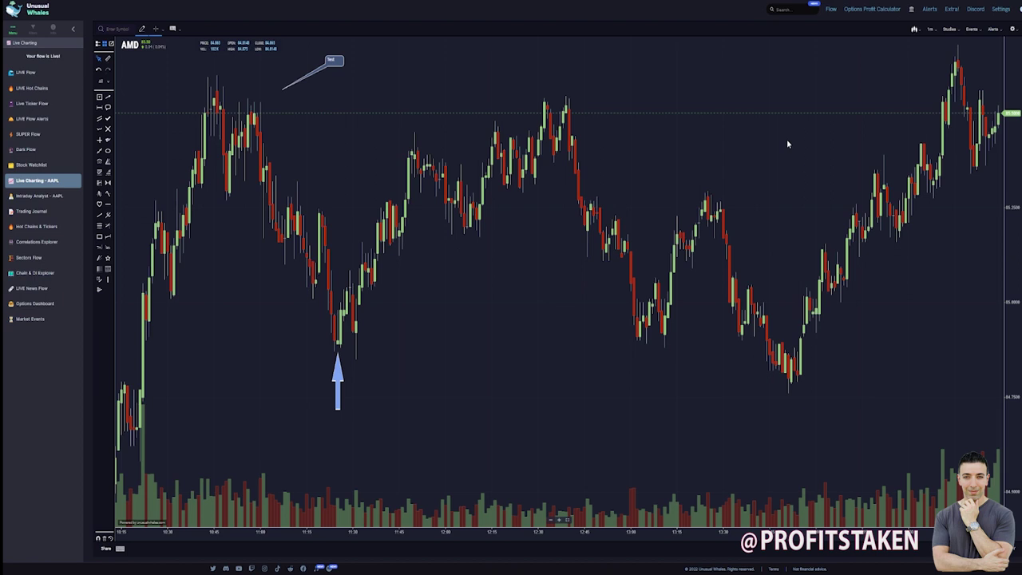
- Search the studies for "rsi" and add the RSI study to the AMD chart
left_click(950, 30)
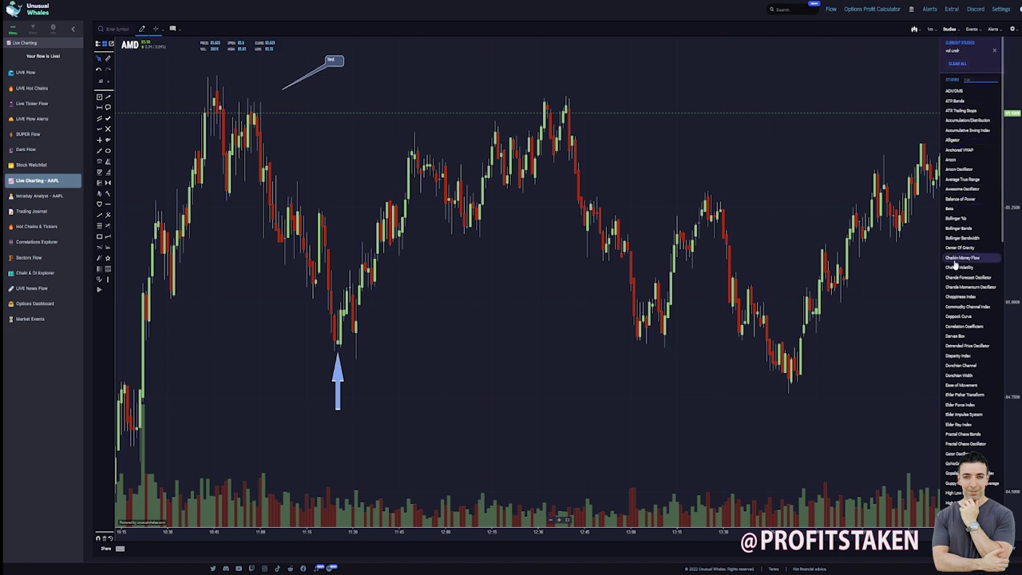
left_click(973, 80)
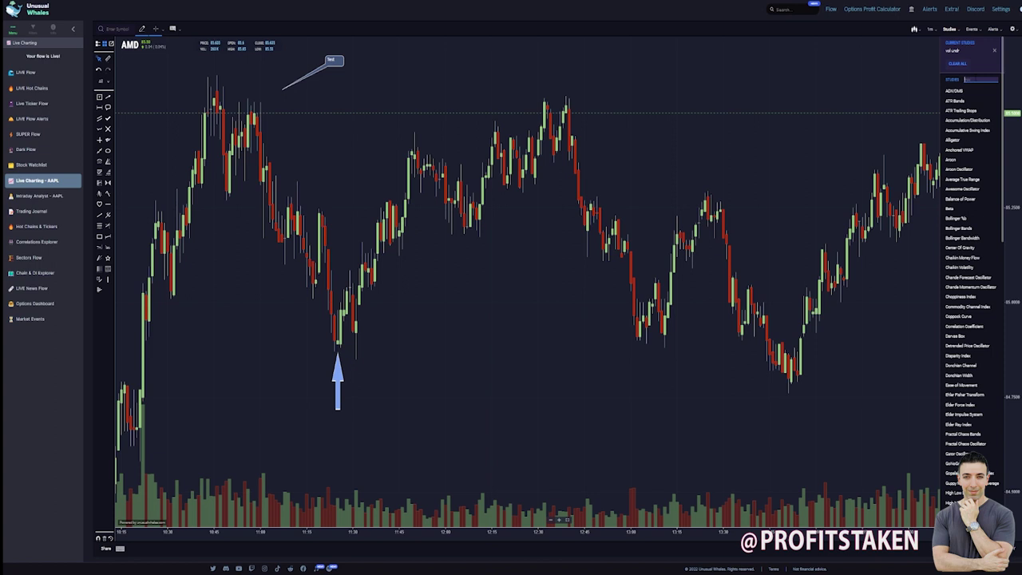
type("rsi")
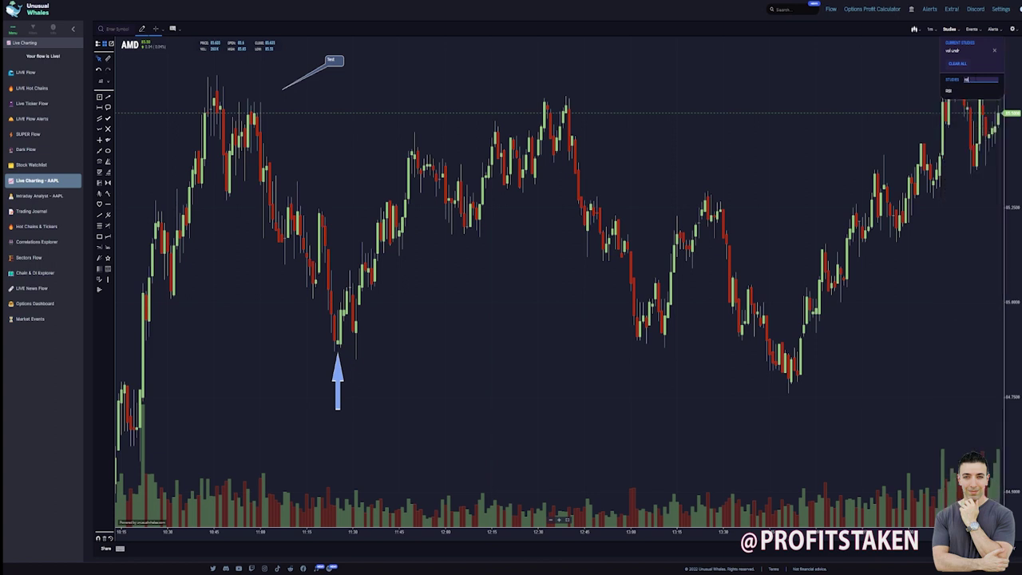
left_click(956, 94)
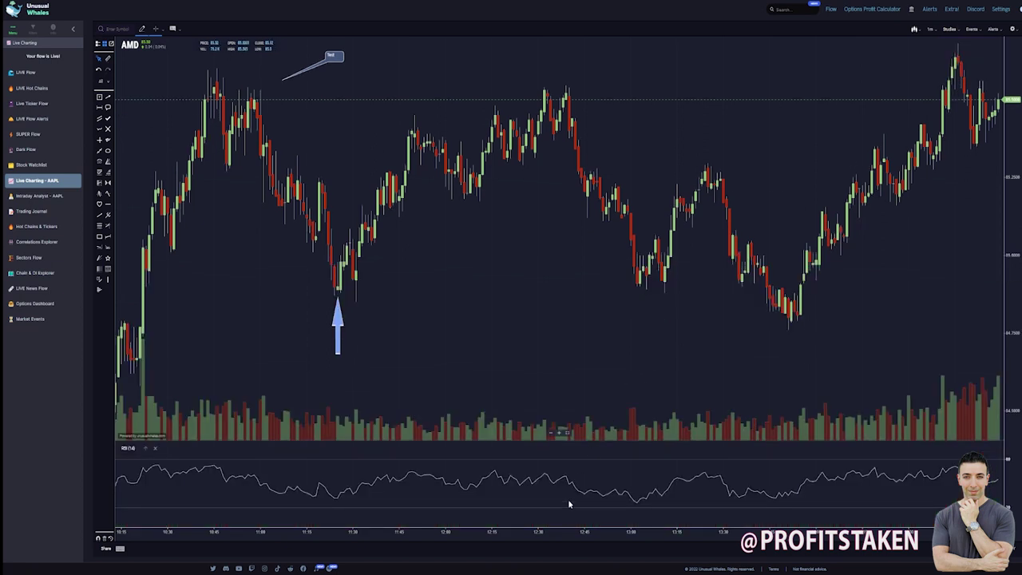
- Clear the study search and add a moving overlay line from the full study list to the AMD price chart
left_click(955, 31)
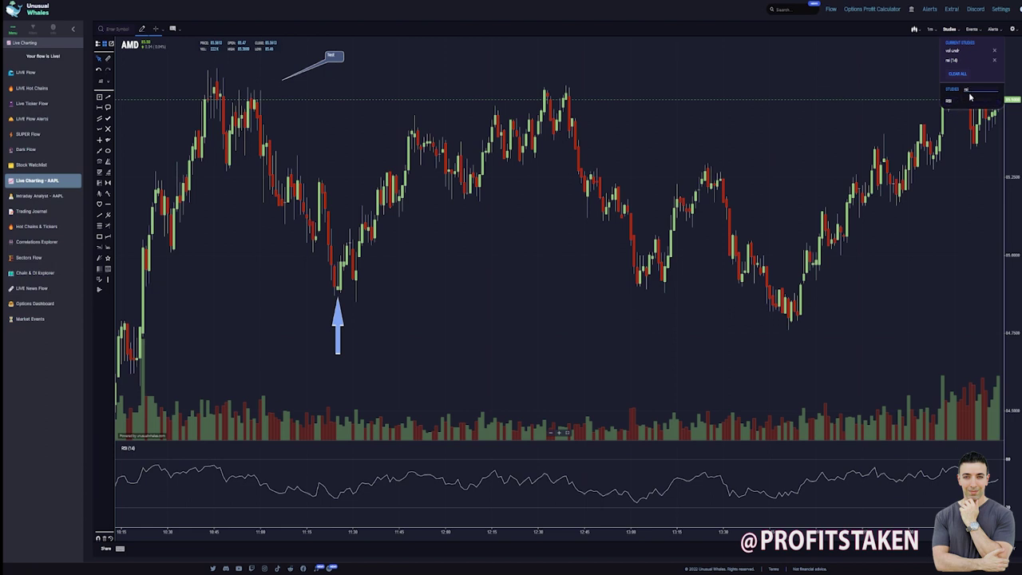
key("BackSpace")
key("BackSpace")
key("BackSpace")
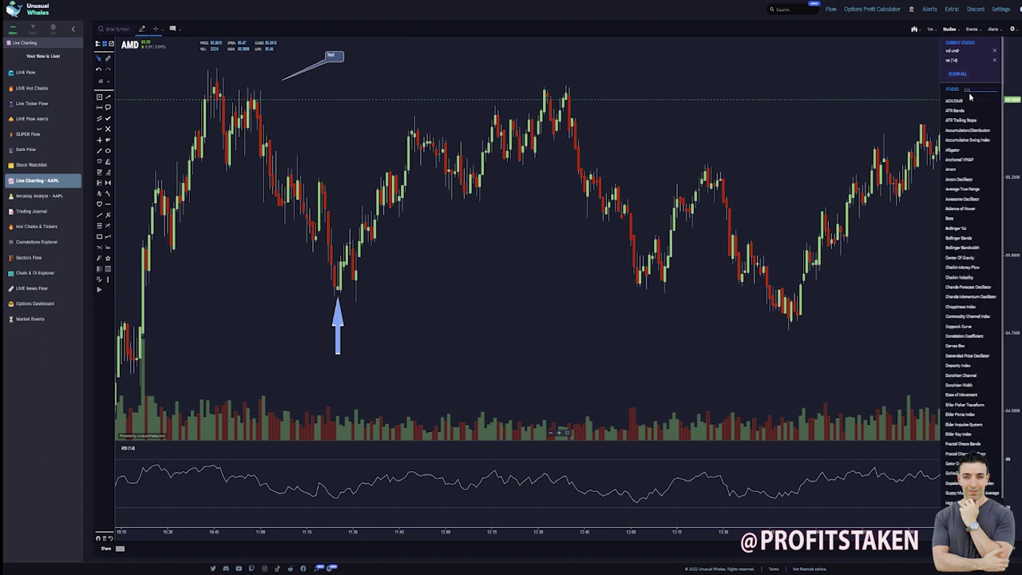
scroll(974, 224, "down", 4)
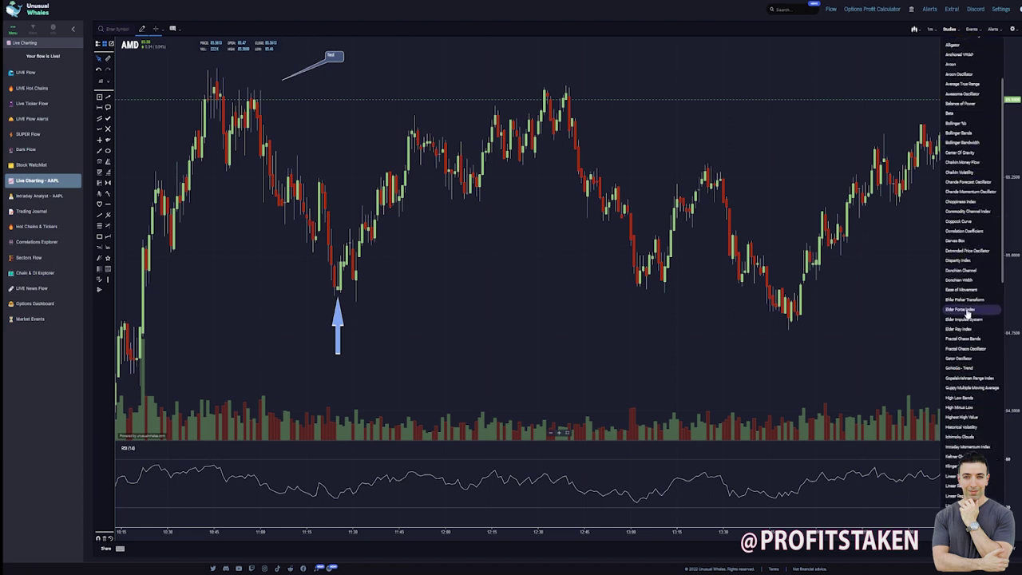
scroll(968, 318, "down", 6)
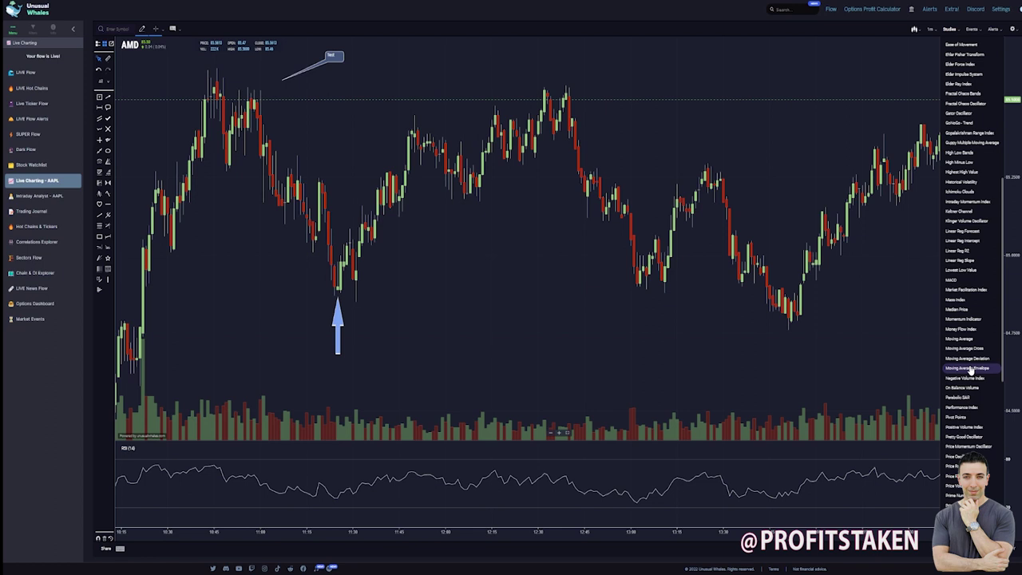
scroll(972, 371, "down", 5)
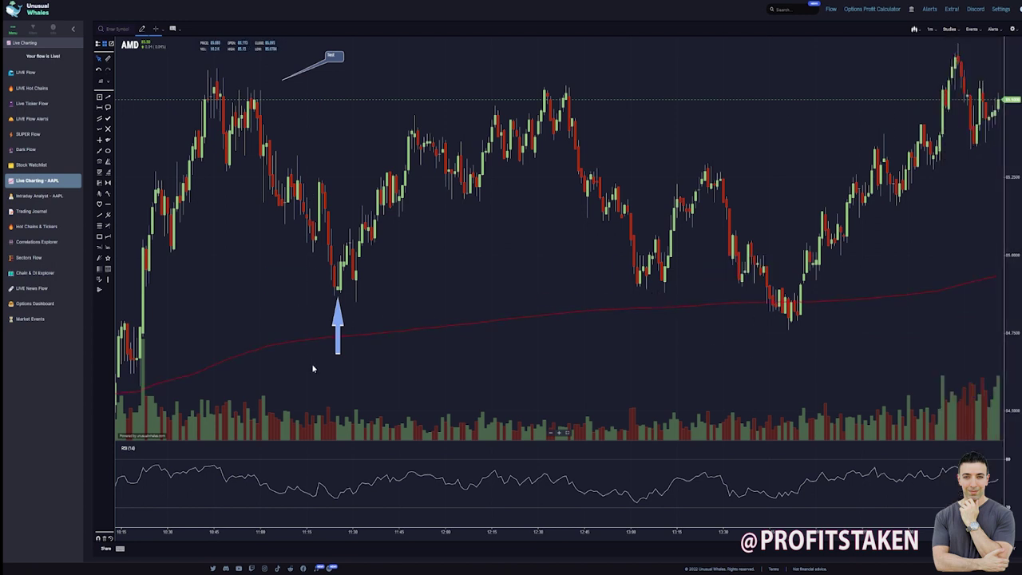
- Delete the red overlay line study and the RSI study from the AMD chart
right_click(575, 313)
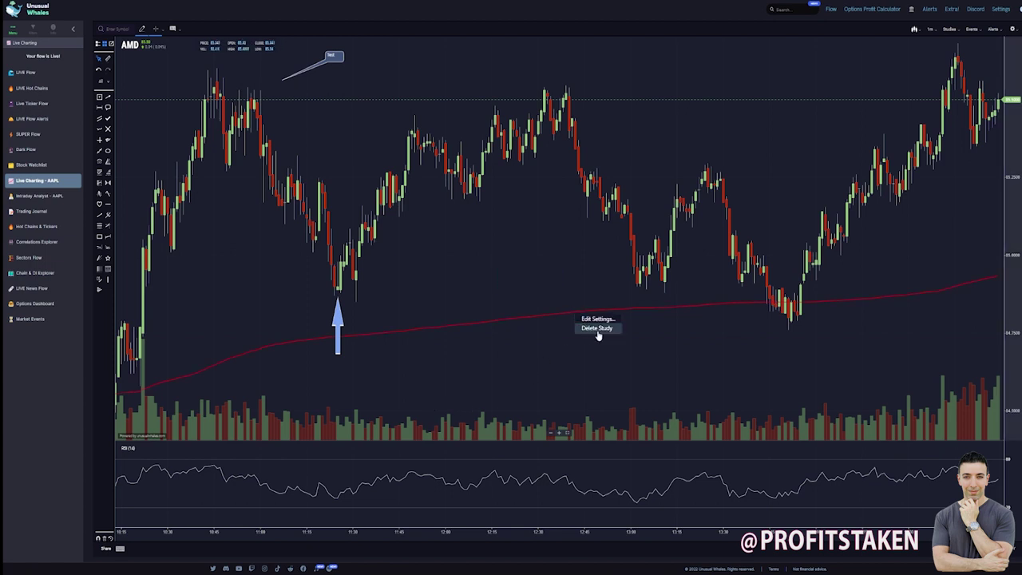
left_click(596, 327)
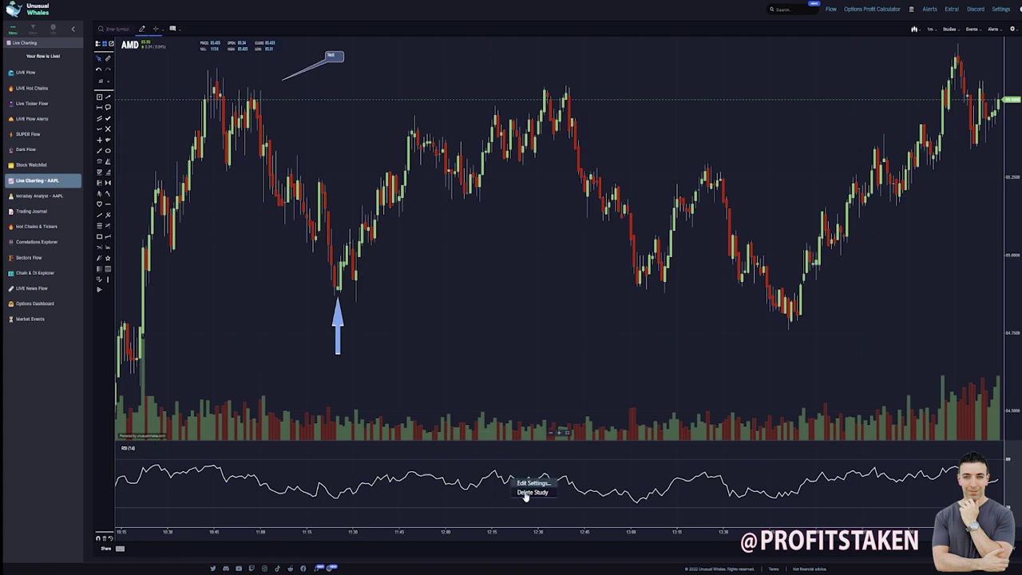
key("Delete")
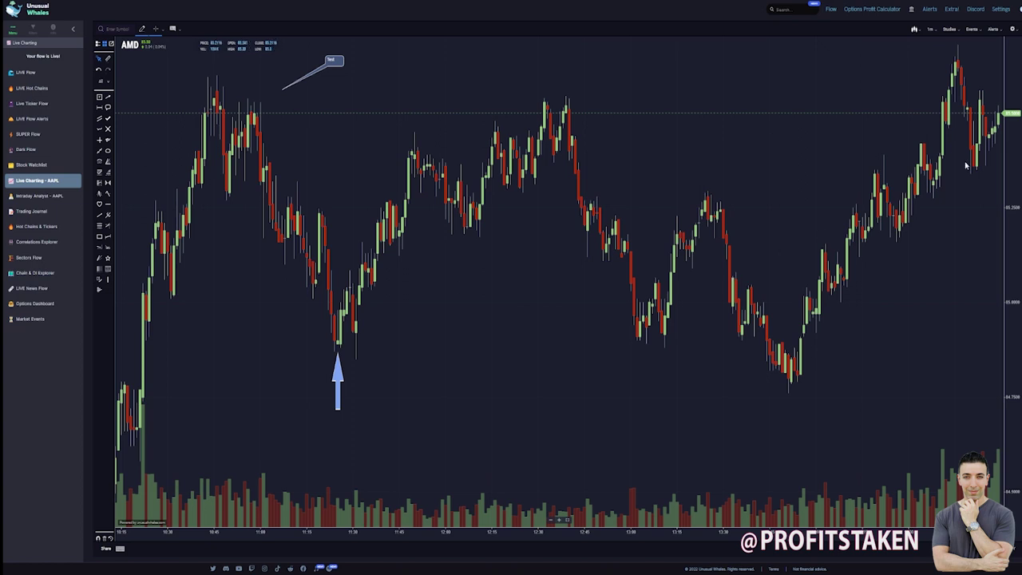
- Review the chart event options, such as insider trades, earnings, dividends and splits, and the option for creating alerts
left_click(981, 33)
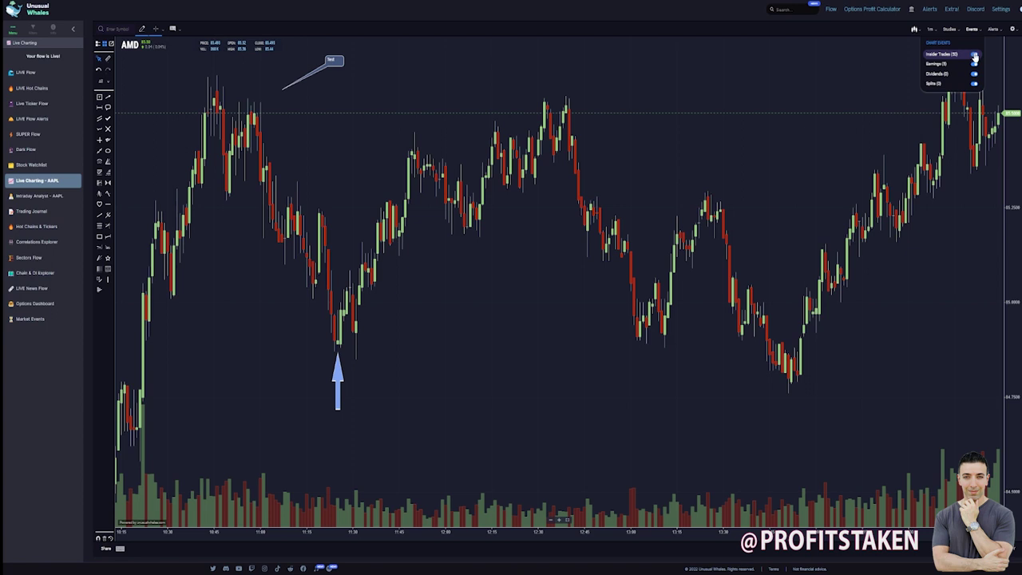
left_click(974, 30)
left_click(995, 30)
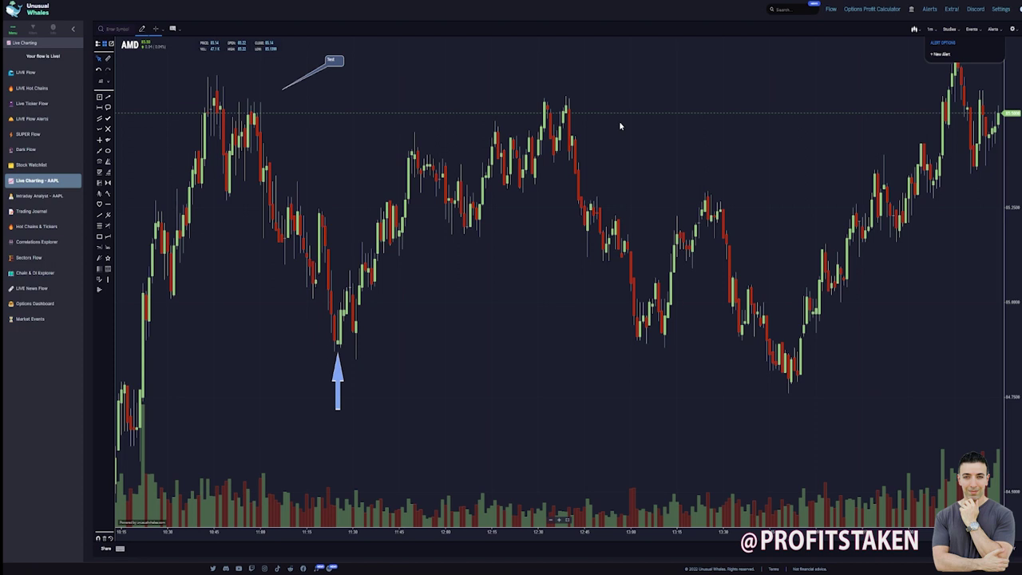
- Switch the chart theme to Day and close the chart preferences
left_click(1014, 29)
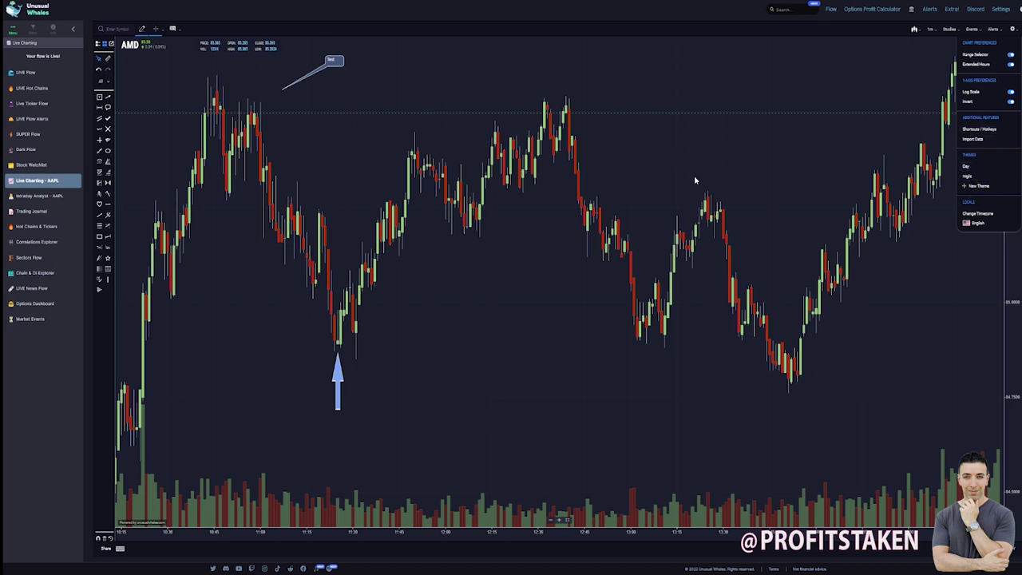
left_click(980, 169)
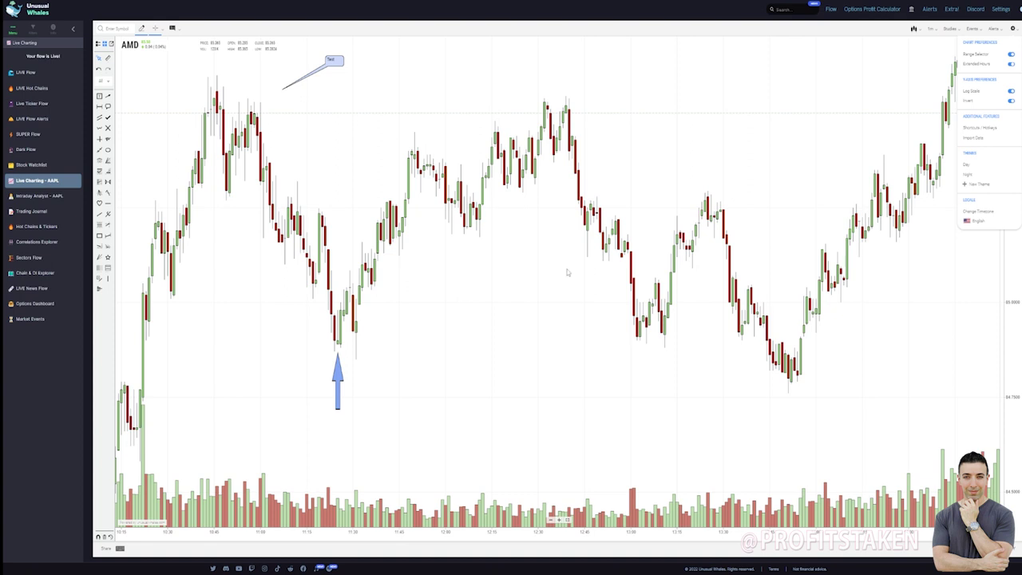
left_click(937, 152)
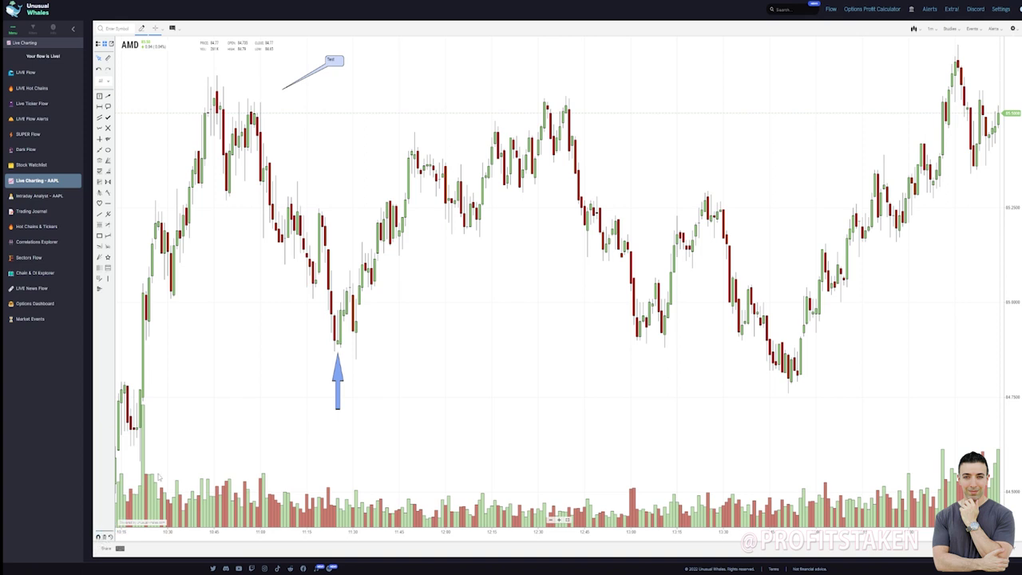
- Clear all drawings from the AMD chart and check the edit and delete options of the volume study
left_click(107, 537)
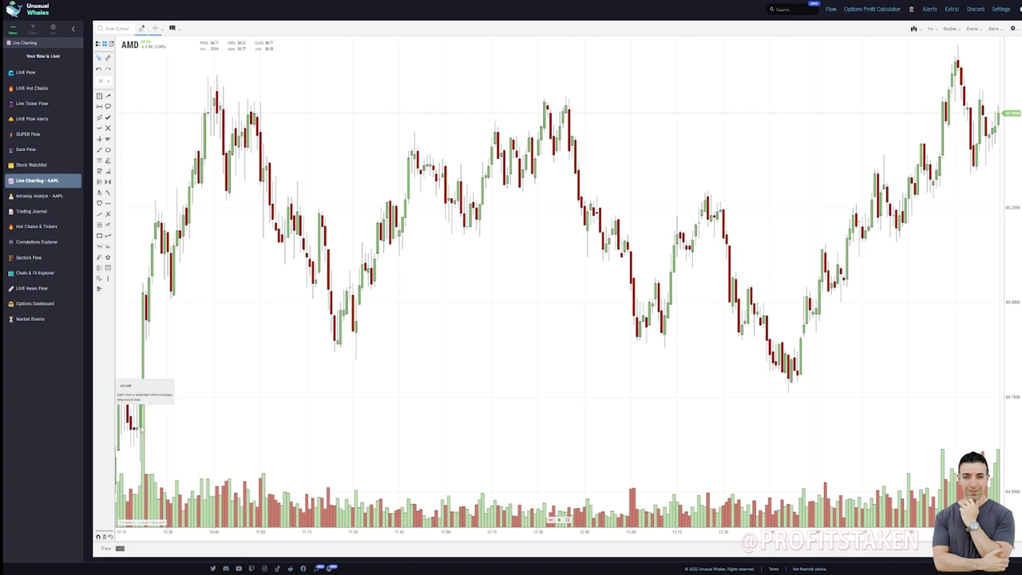
right_click(475, 518)
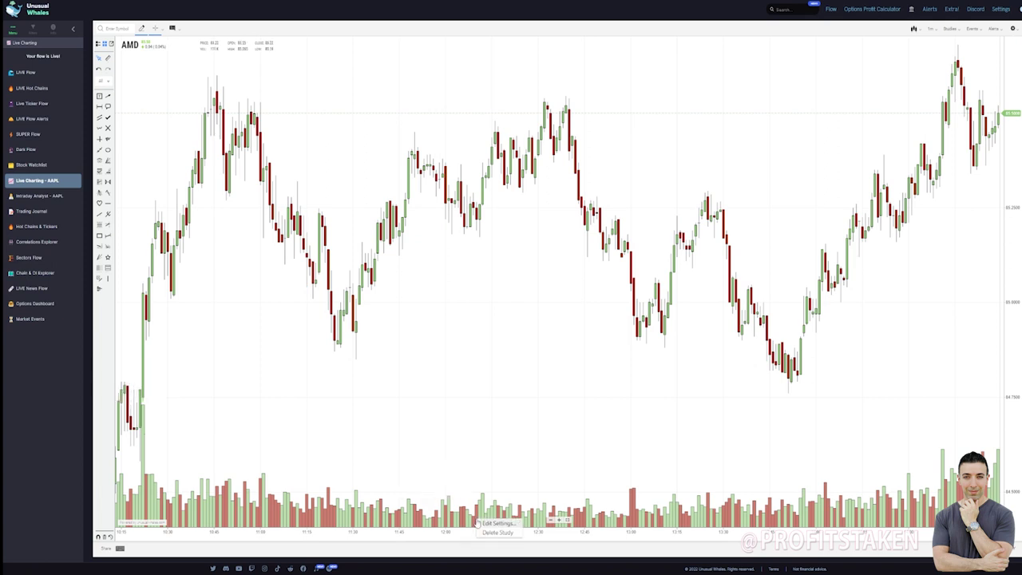
left_click(436, 431)
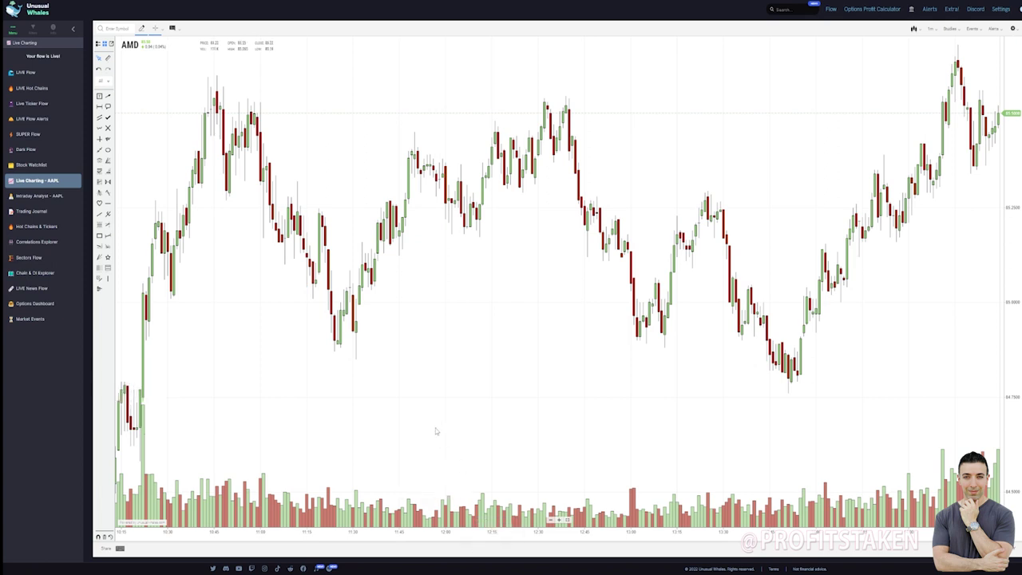